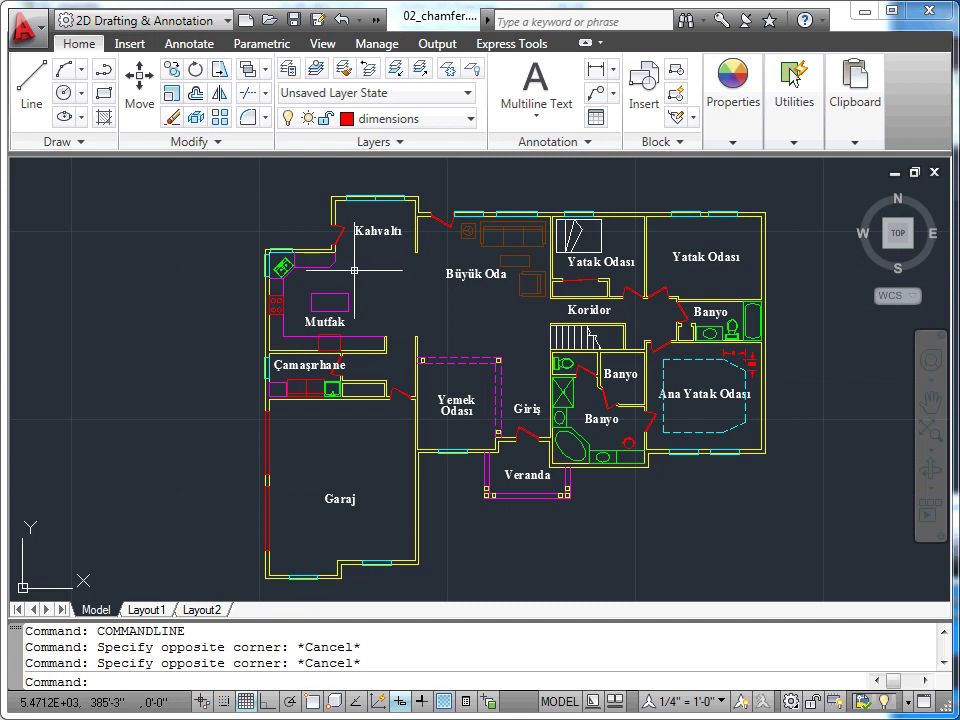
Zoom in on the Mutfak kitchen island and centre it in the view
{"action": "scroll", "coordinate": [328, 300], "scroll_direction": "up", "scroll_amount": 2}
{"action": "scroll", "coordinate": [328, 300], "scroll_direction": "up", "scroll_amount": 2}
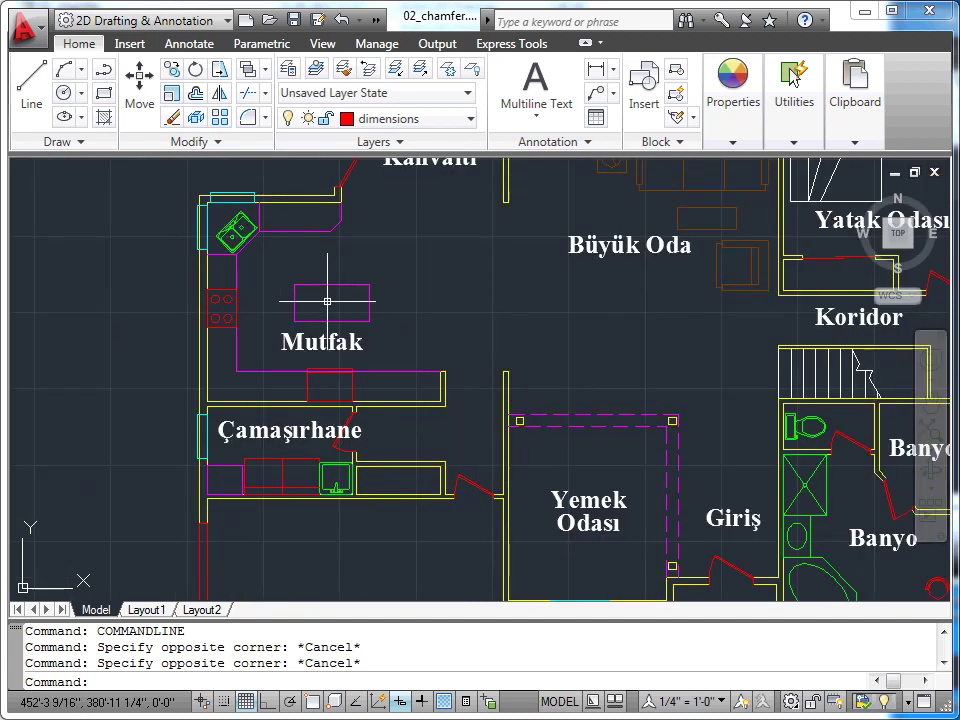
{"action": "scroll", "coordinate": [328, 300], "scroll_direction": "up", "scroll_amount": 2}
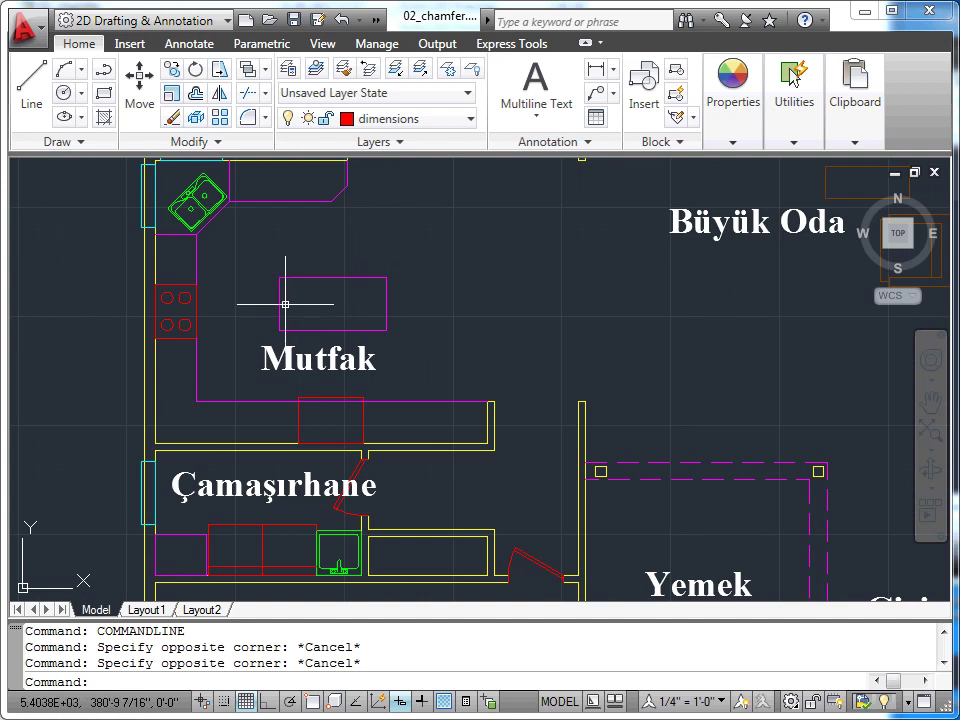
{"action": "scroll", "coordinate": [343, 306], "scroll_direction": "up", "scroll_amount": 2}
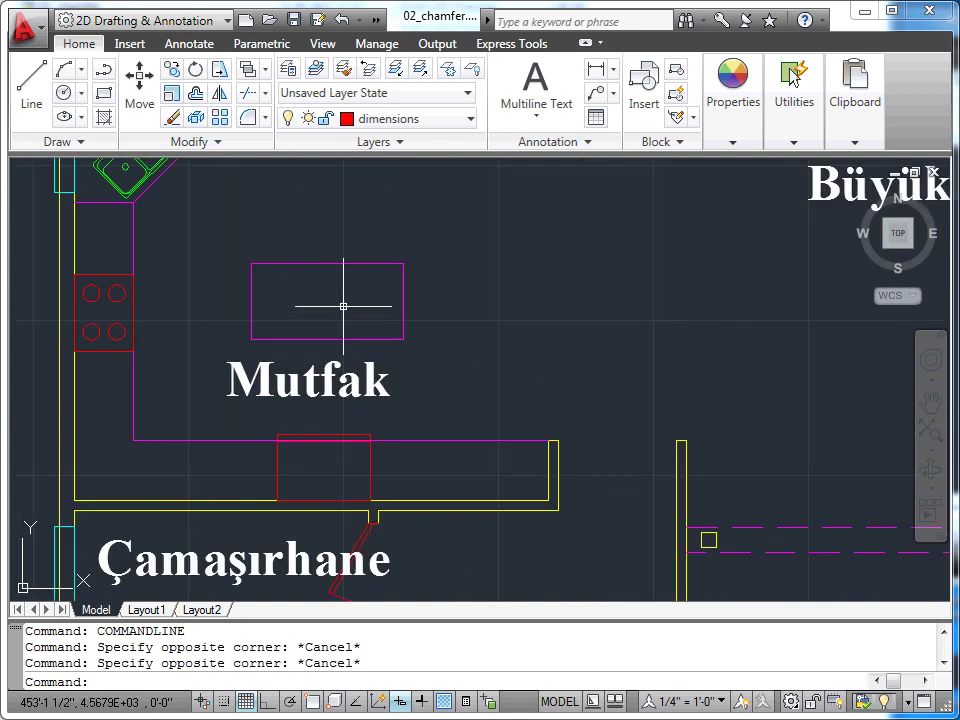
{"action": "middle_click_drag", "start_coordinate": [343, 274], "coordinate": [339, 317]}
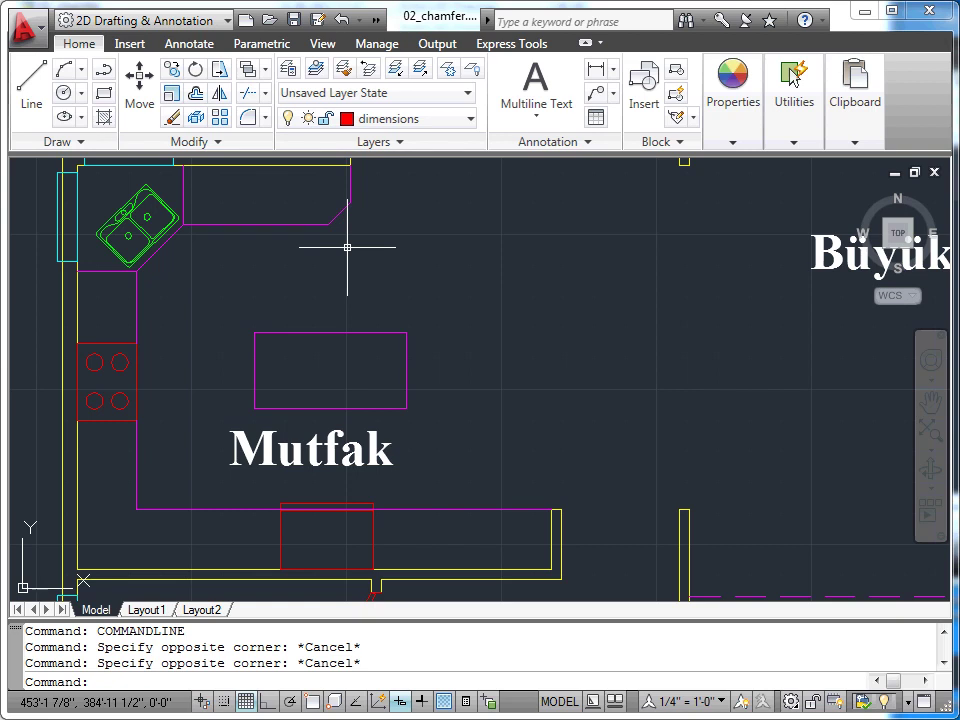
Start the Chamfer command from the Fillet dropdown on the Modify panel
{"action": "left_click", "coordinate": [266, 122]}
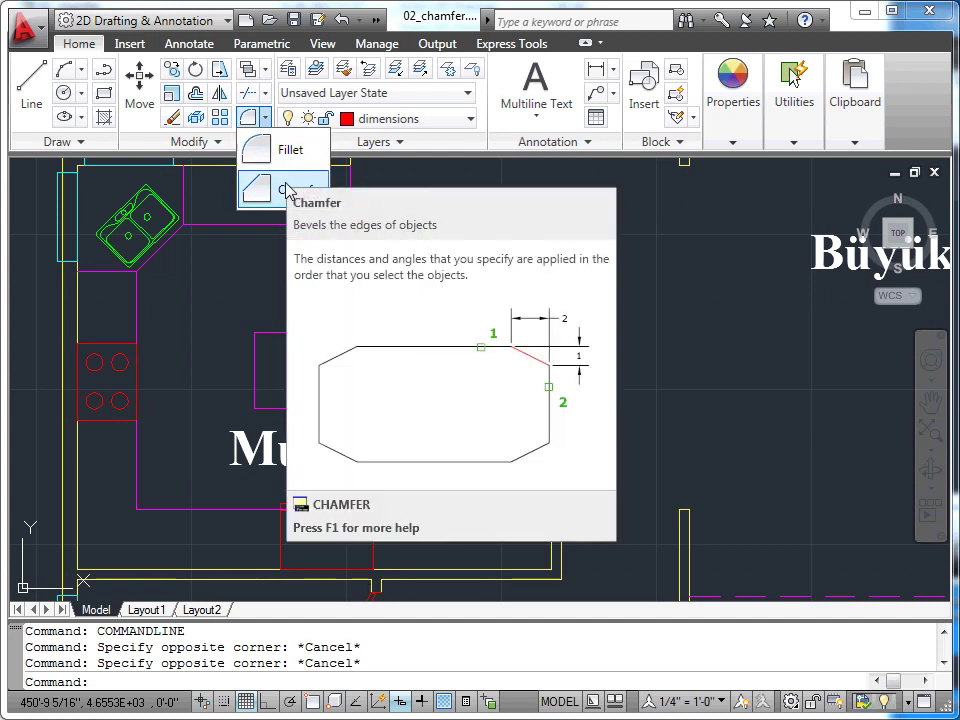
{"action": "mouse_move", "coordinate": [283, 188]}
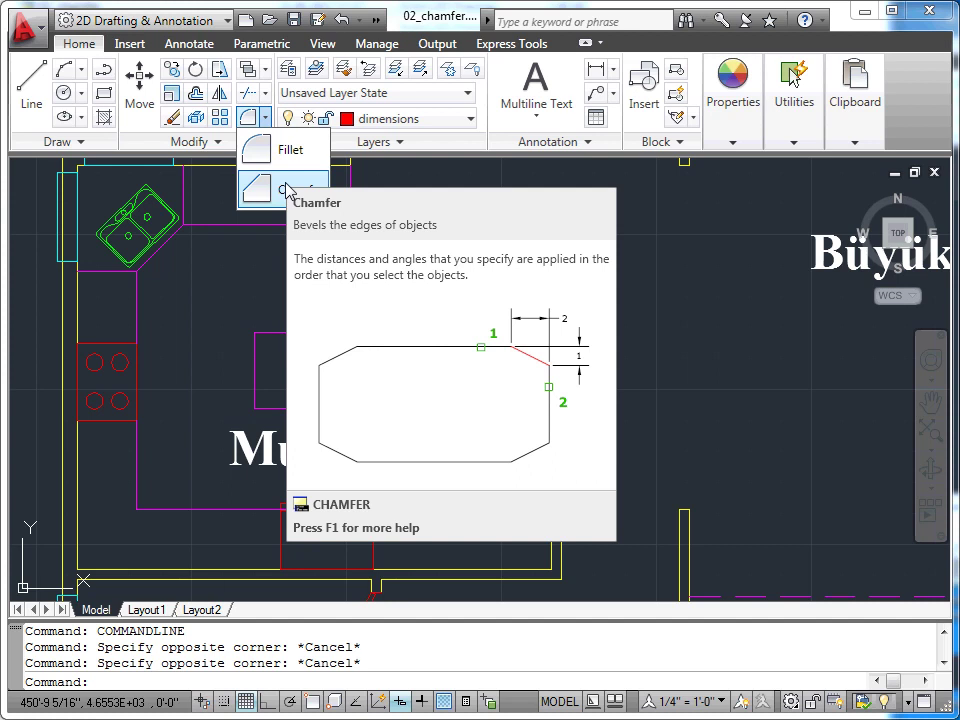
{"action": "left_click", "coordinate": [285, 189]}
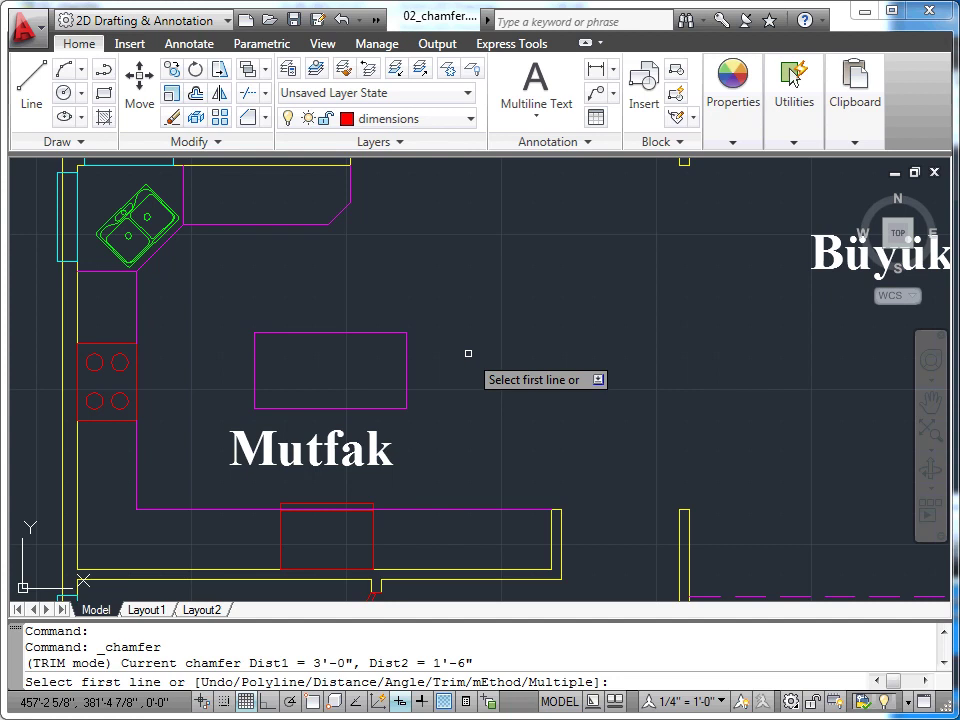
Switch the chamfer to the Angle method with a 5" length and a 45° angle
{"action": "right_click", "coordinate": [448, 294]}
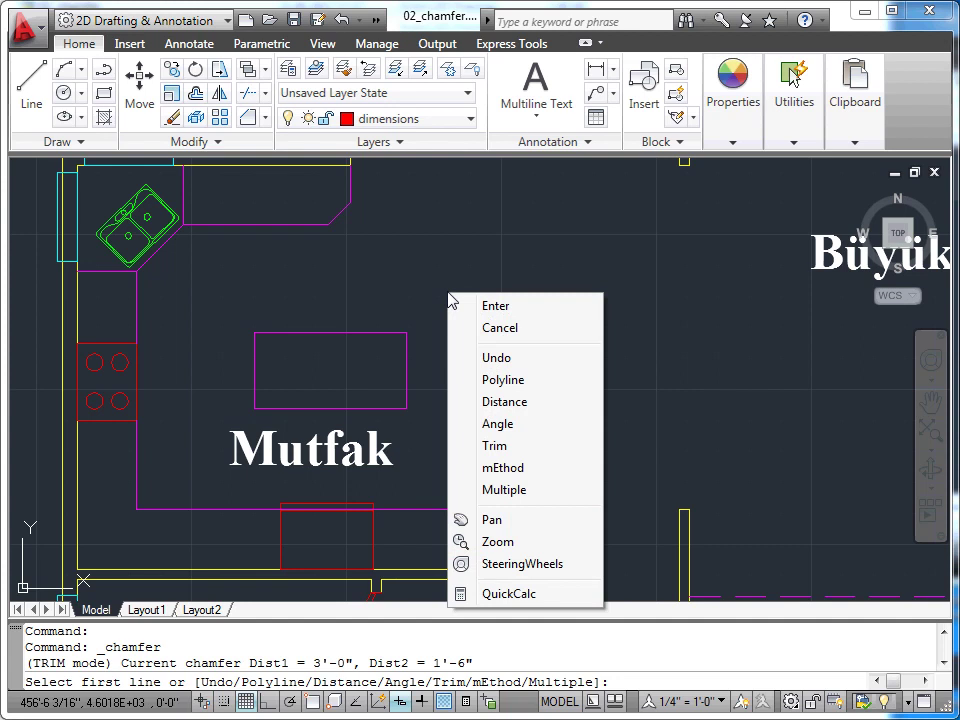
{"action": "left_click", "coordinate": [470, 423]}
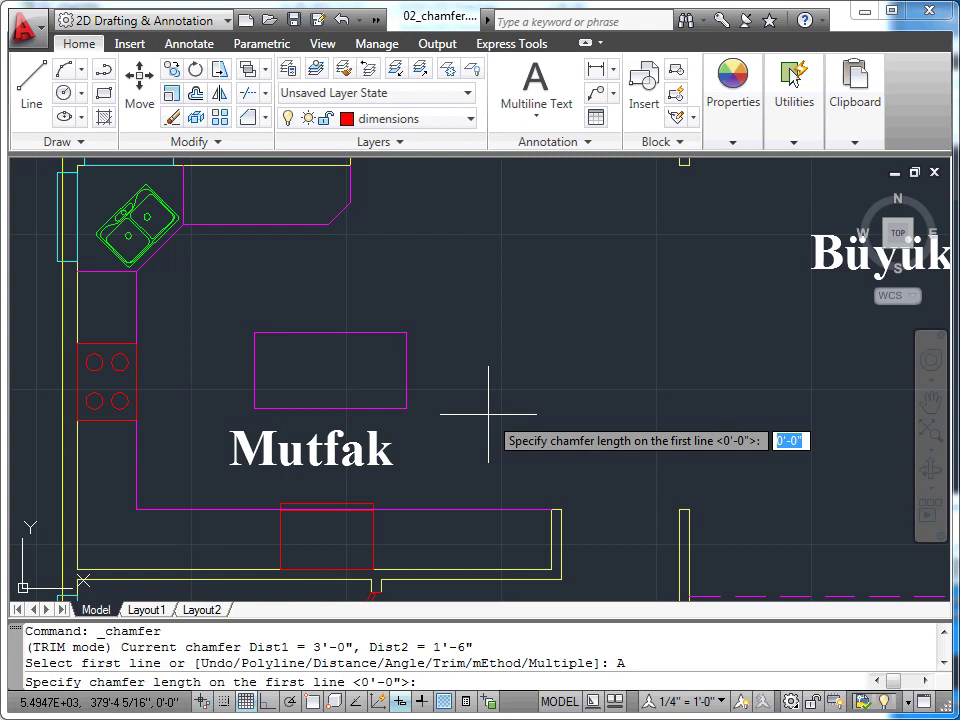
{"action": "type", "text": "5"}
{"action": "type", "text": "\""}
{"action": "key", "text": "Return"}
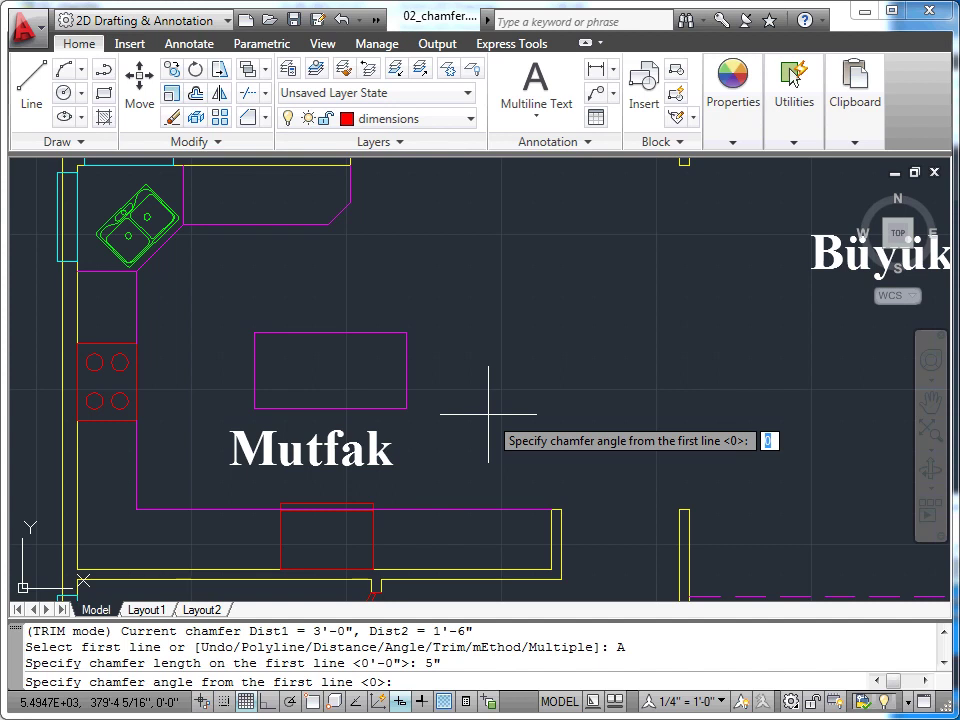
{"action": "type", "text": "45"}
{"action": "key", "text": "Return"}
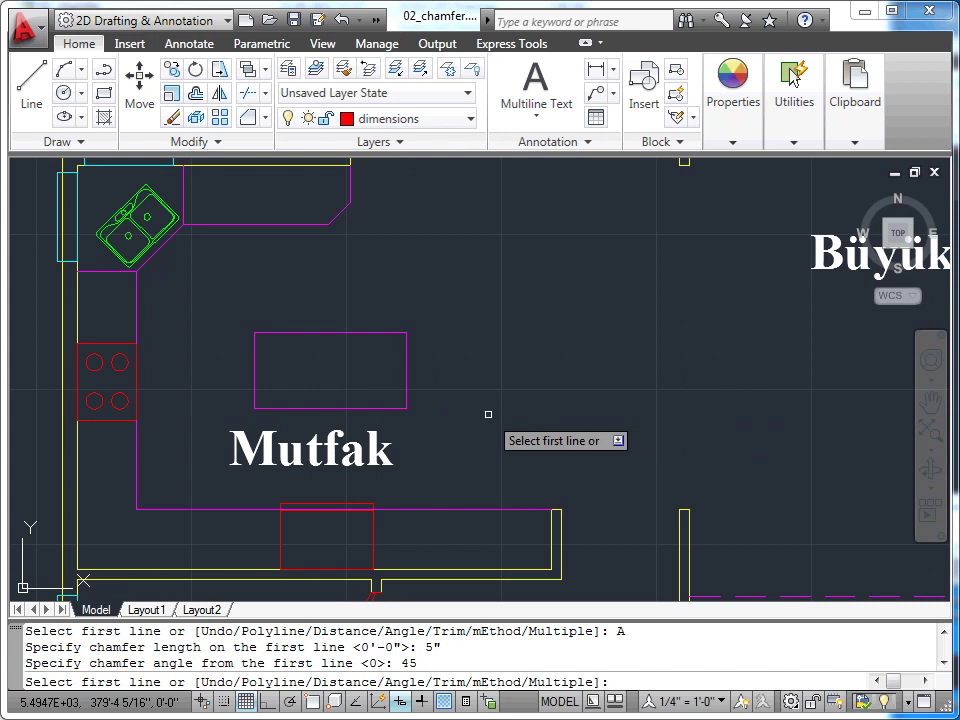
Bevel the island's top-left corner from its top and left edges, then repeat Chamfer
{"action": "left_click", "coordinate": [320, 333]}
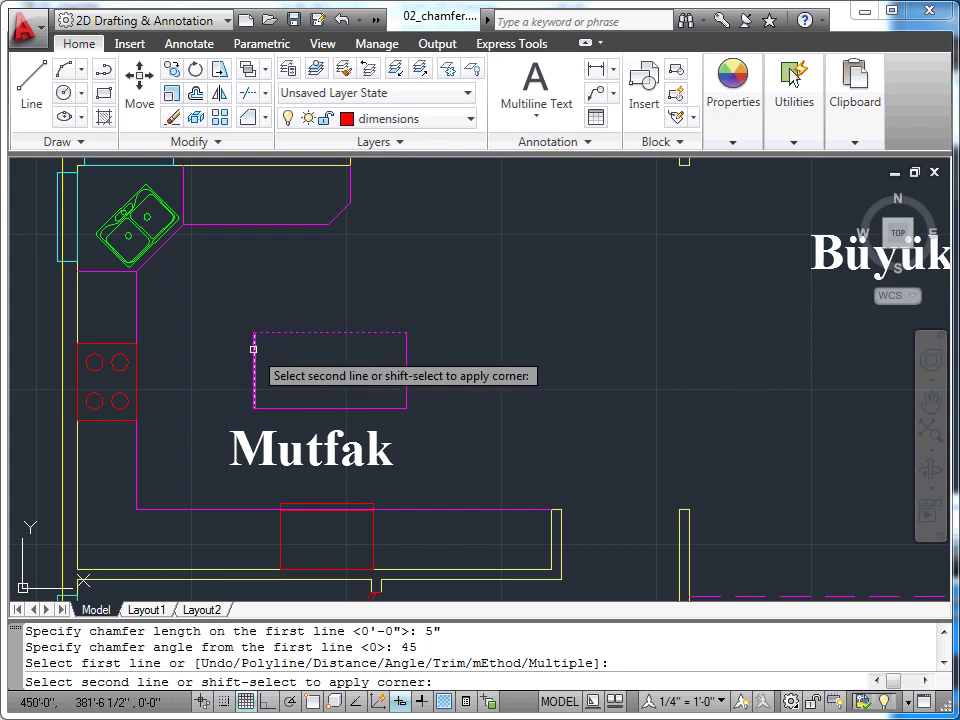
{"action": "left_click", "coordinate": [254, 349]}
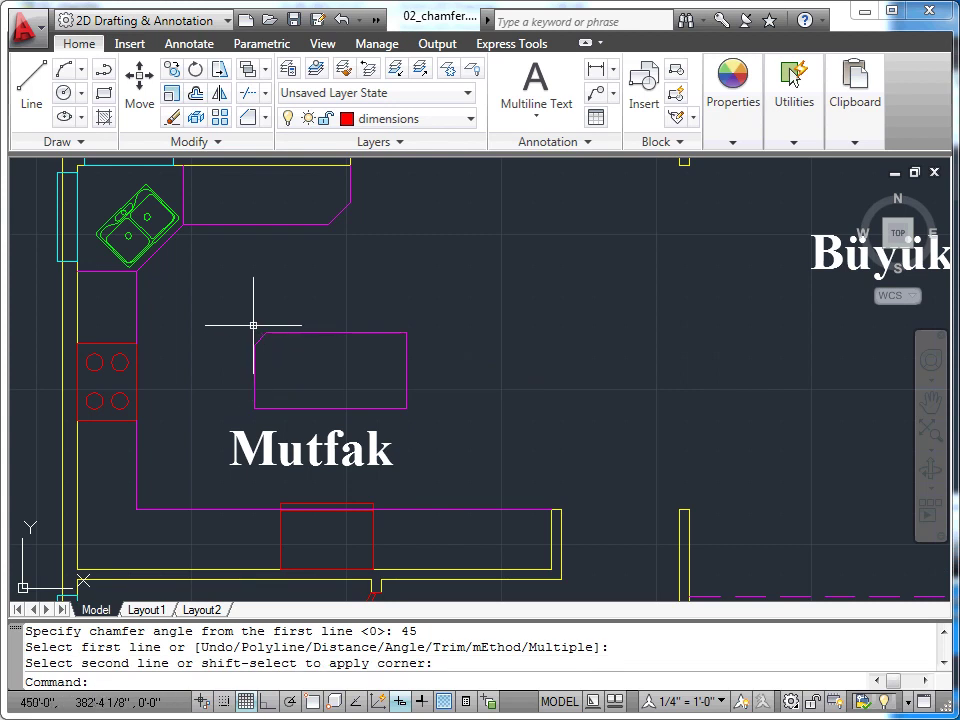
{"action": "key", "text": "Return"}
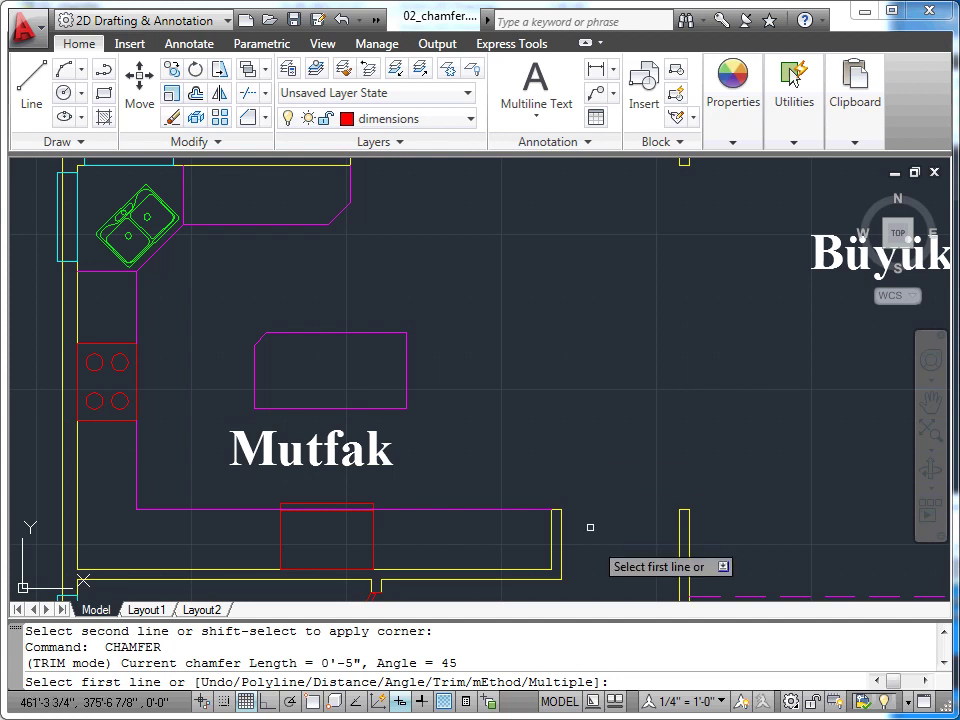
Turn on Multiple mode and chamfer the island's top-right, bottom-right and bottom-left corners
{"action": "right_click", "coordinate": [463, 324]}
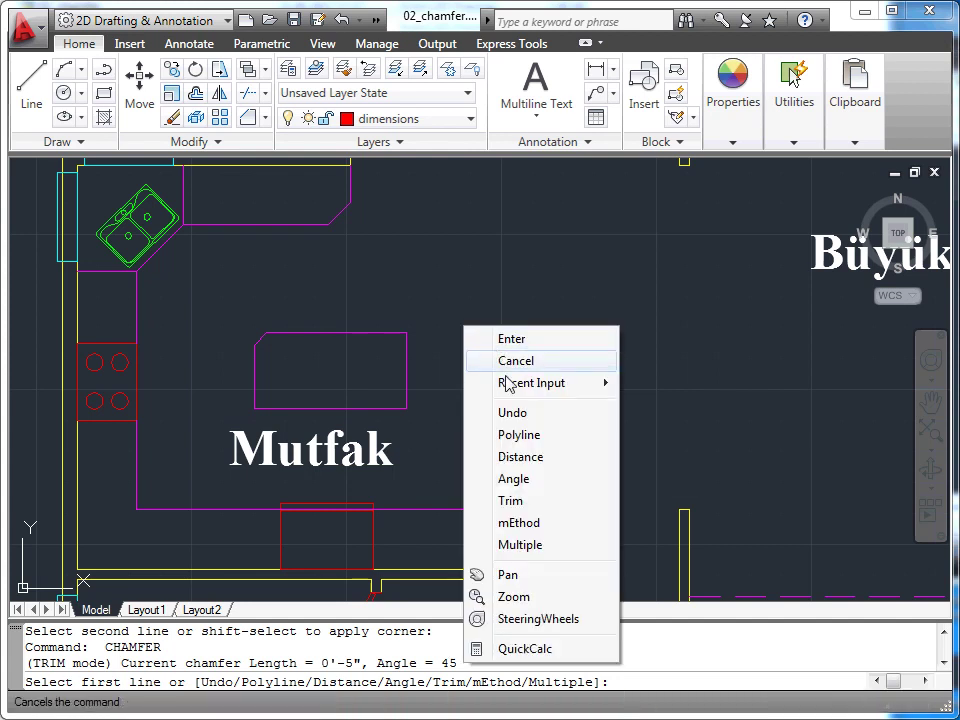
{"action": "left_click", "coordinate": [525, 545]}
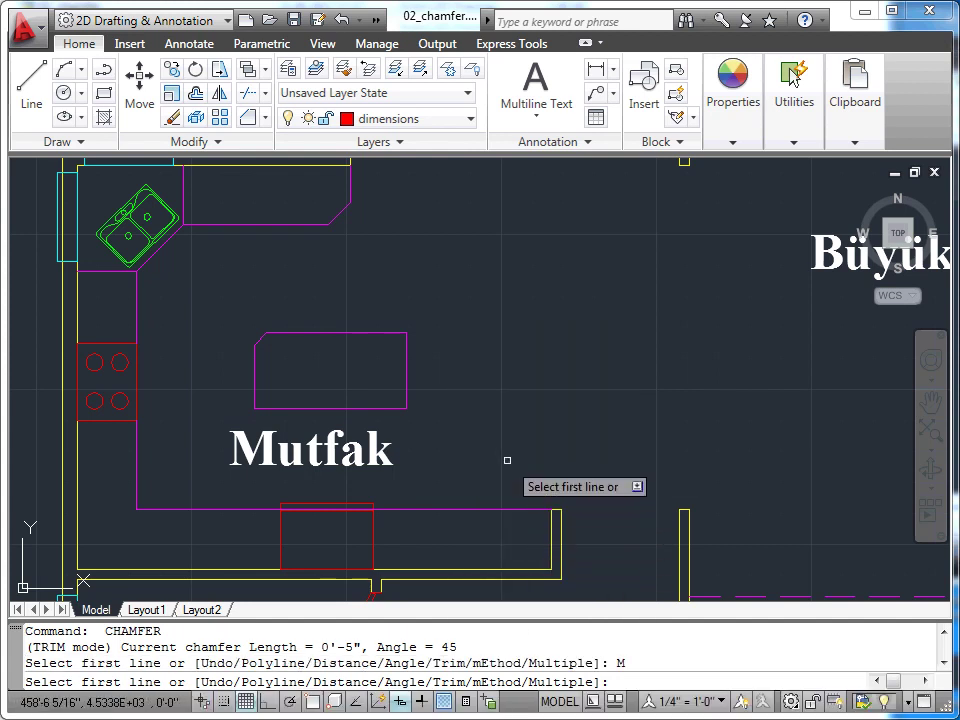
{"action": "left_click", "coordinate": [370, 334]}
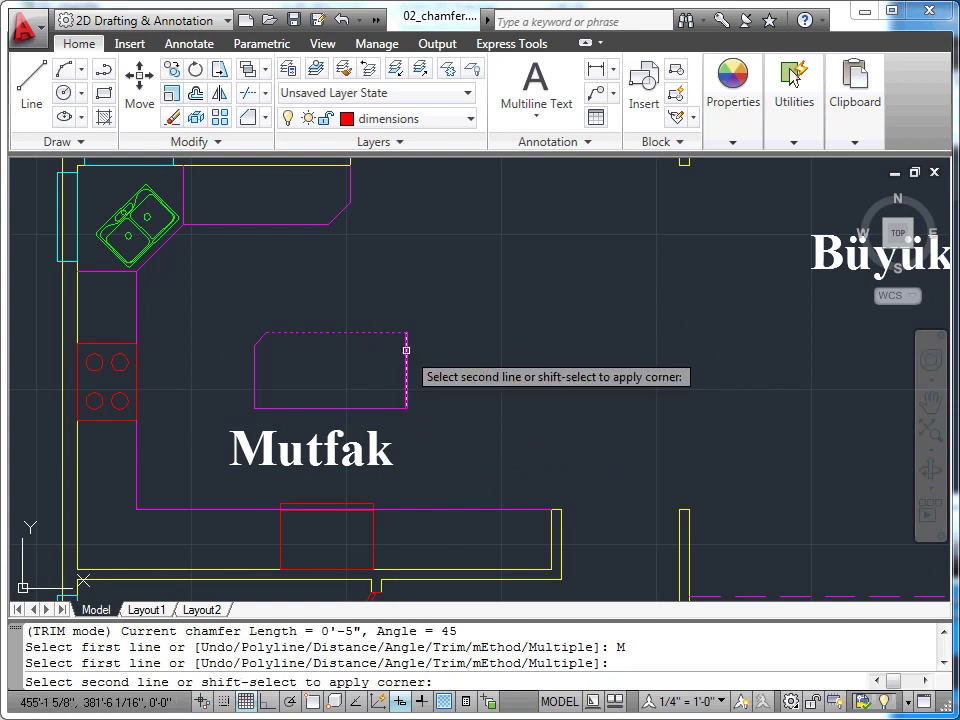
{"action": "left_click", "coordinate": [407, 348]}
{"action": "left_click", "coordinate": [408, 387]}
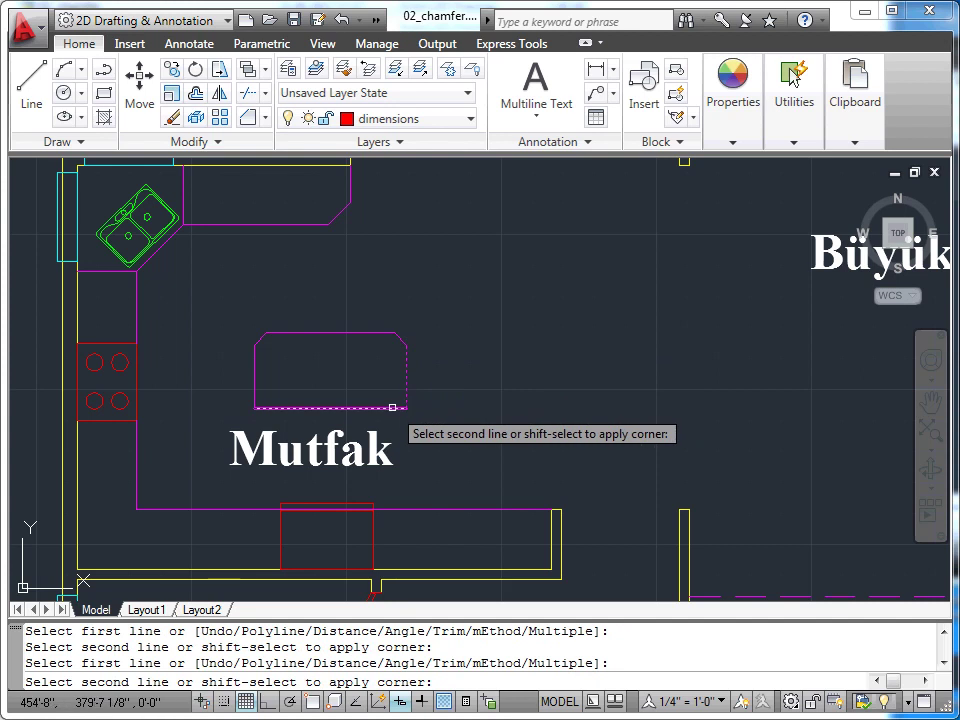
{"action": "left_click", "coordinate": [386, 406]}
{"action": "left_click", "coordinate": [288, 406]}
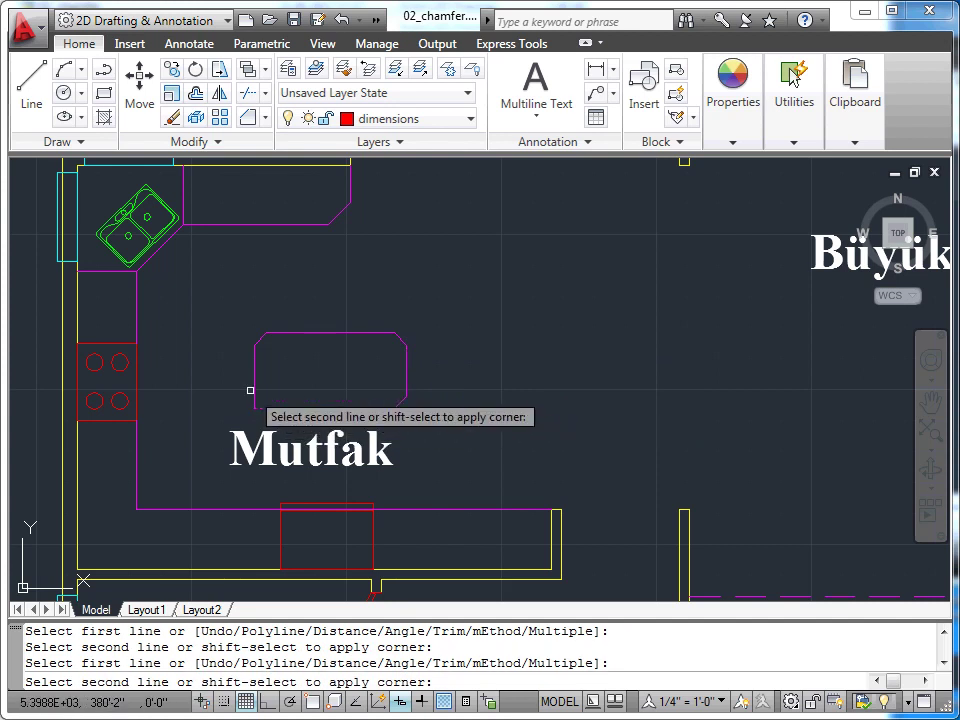
{"action": "left_click", "coordinate": [255, 390]}
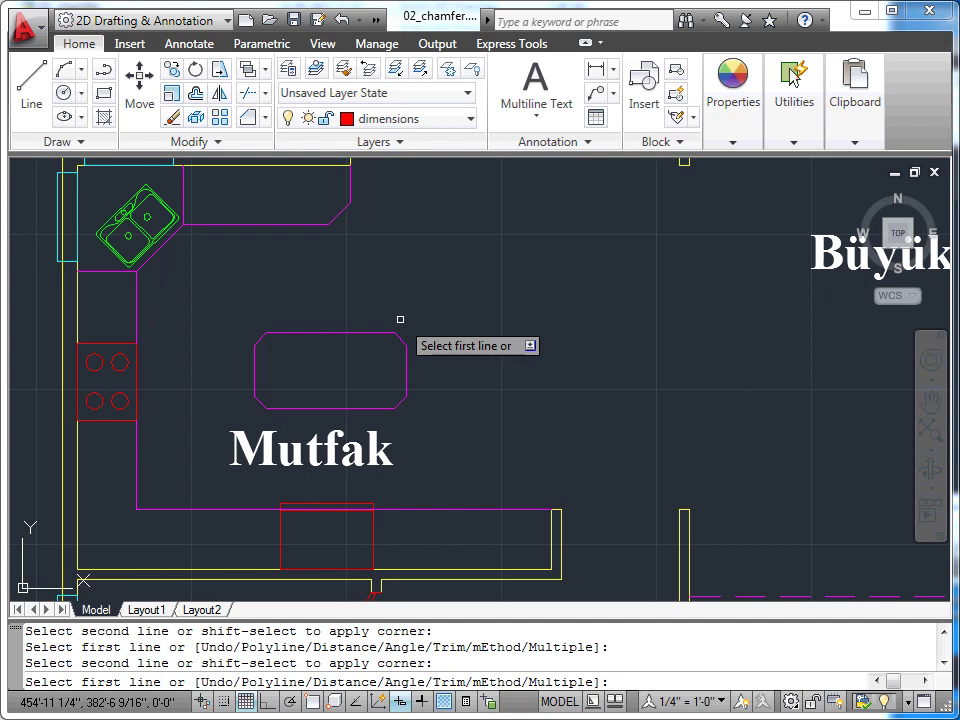
Centre the Ana Yatak Odası dashed outline in view and cancel the running Chamfer
{"action": "scroll", "coordinate": [400, 319], "scroll_direction": "down", "scroll_amount": 2}
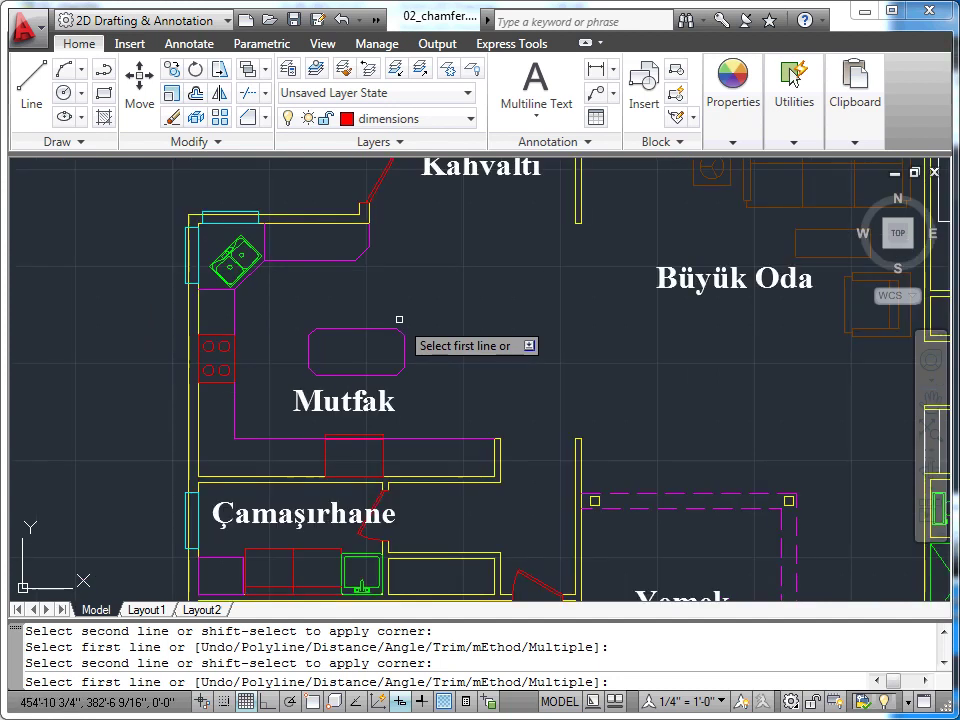
{"action": "scroll", "coordinate": [400, 319], "scroll_direction": "down", "scroll_amount": 2}
{"action": "scroll", "coordinate": [399, 319], "scroll_direction": "down", "scroll_amount": 2}
{"action": "middle_click_drag", "start_coordinate": [399, 319], "coordinate": [322, 293]}
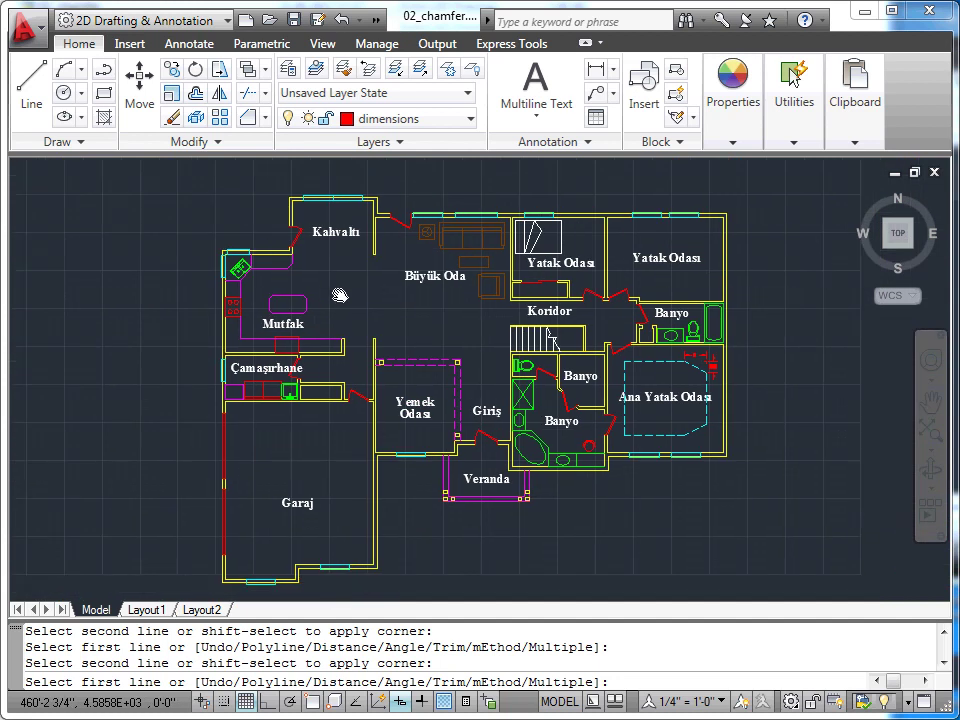
{"action": "scroll", "coordinate": [635, 384], "scroll_direction": "up", "scroll_amount": 2}
{"action": "scroll", "coordinate": [640, 395], "scroll_direction": "up", "scroll_amount": 2}
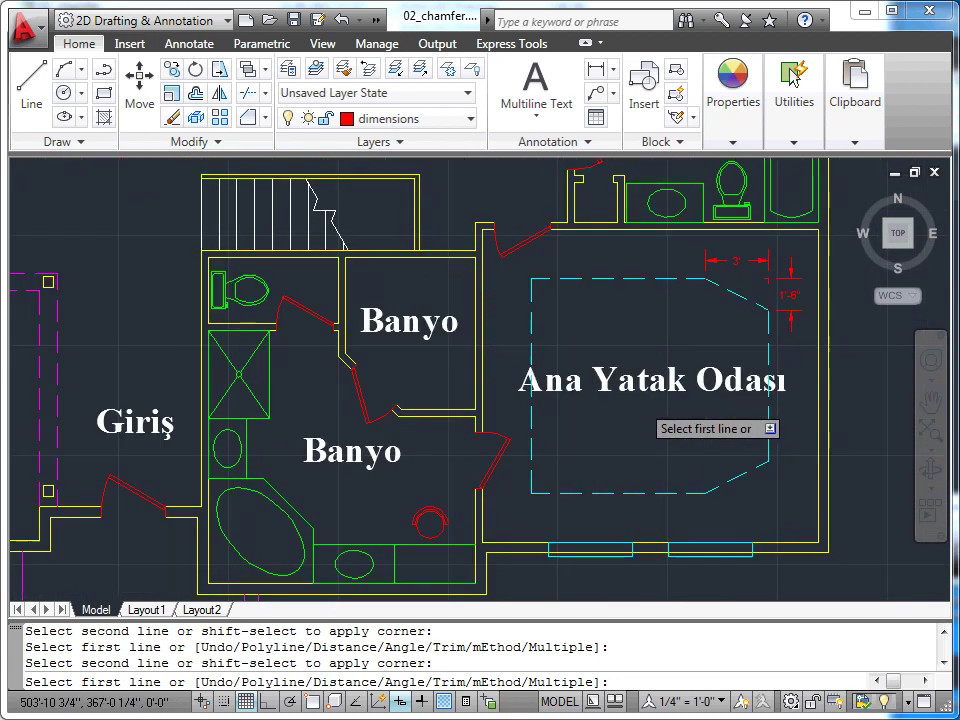
{"action": "scroll", "coordinate": [645, 403], "scroll_direction": "up", "scroll_amount": 2}
{"action": "middle_click_drag", "start_coordinate": [651, 410], "coordinate": [441, 435]}
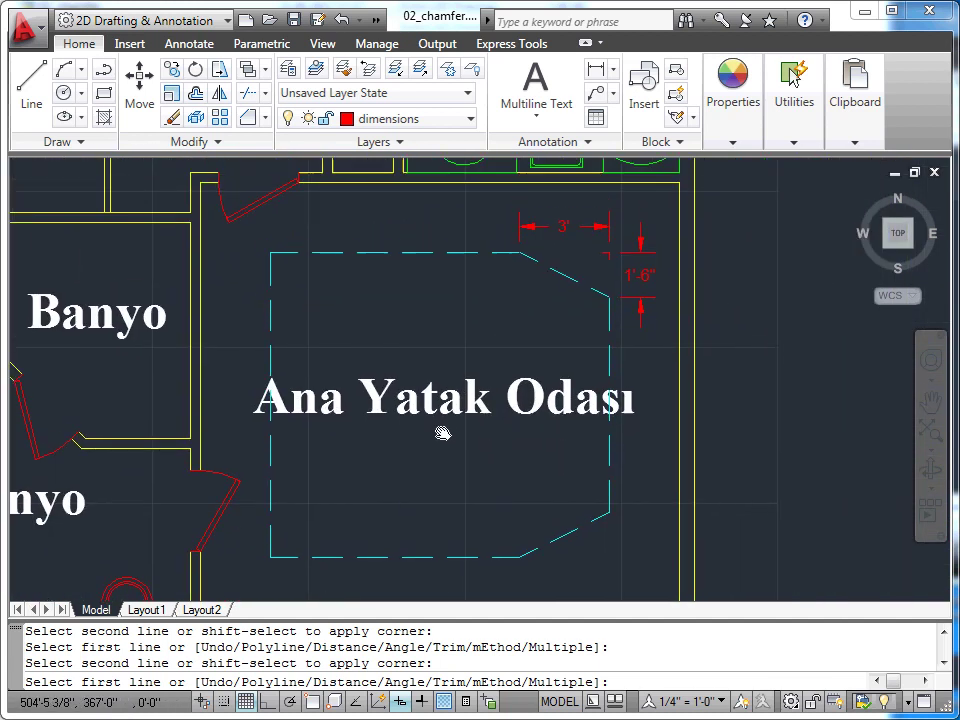
{"action": "key", "text": "Escape"}
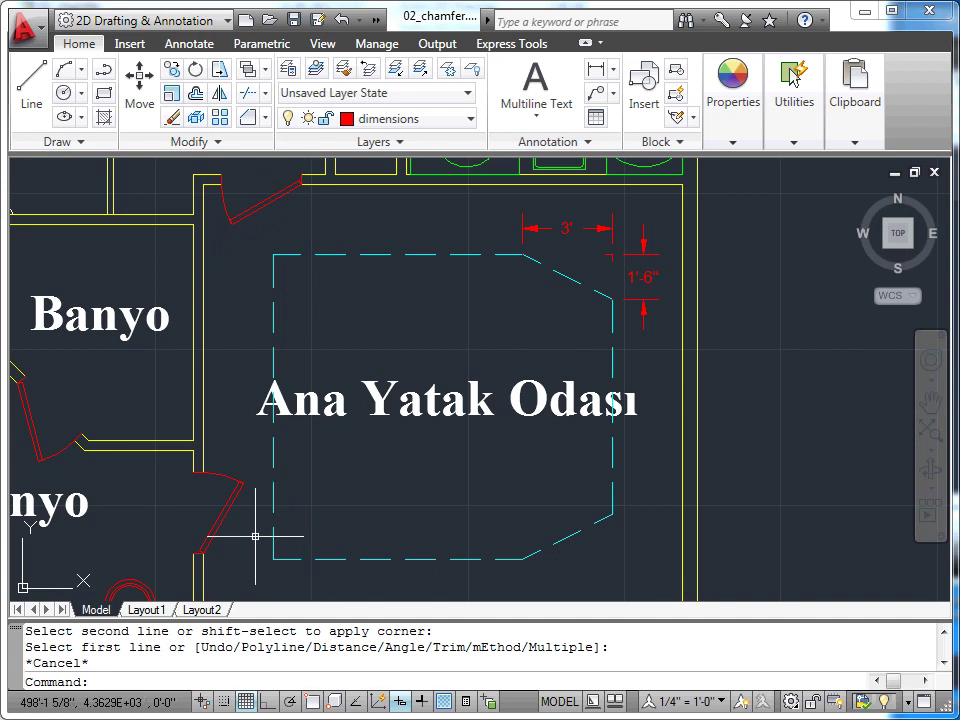
Start Chamfer again with the first distance set to 3' and the second to 1'-6"
{"action": "left_click", "coordinate": [265, 117]}
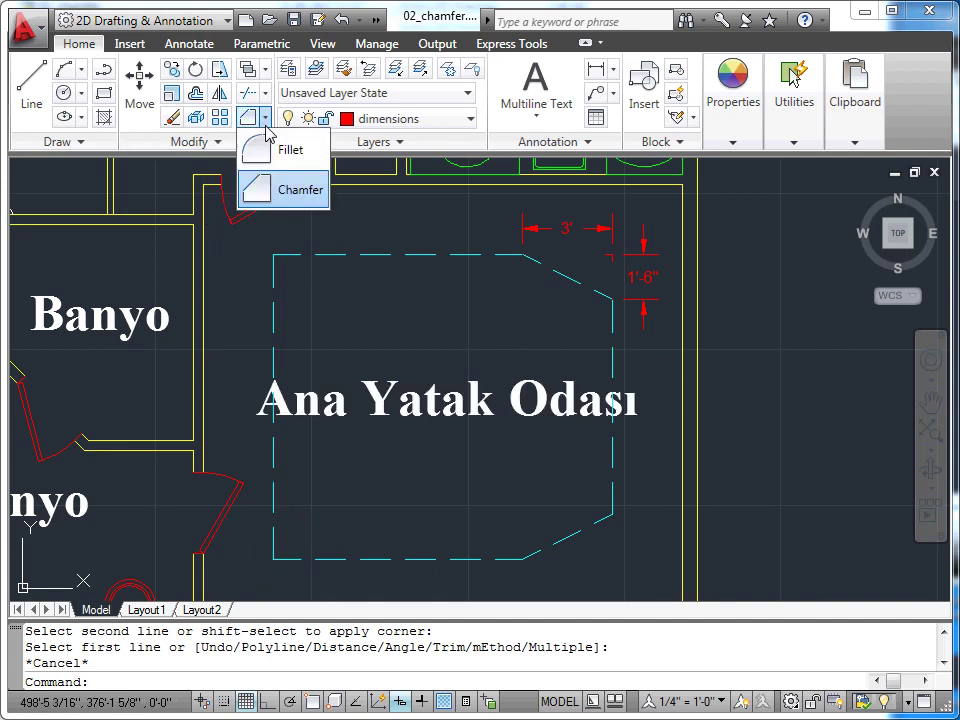
{"action": "left_click", "coordinate": [275, 188]}
{"action": "right_click", "coordinate": [366, 242]}
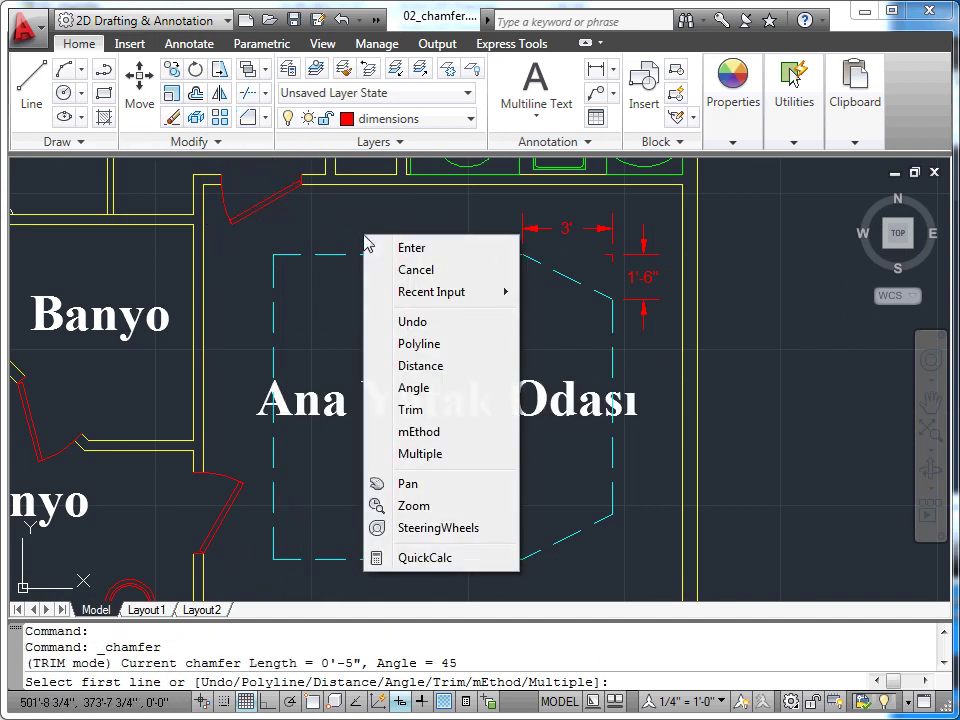
{"action": "left_click", "coordinate": [421, 366]}
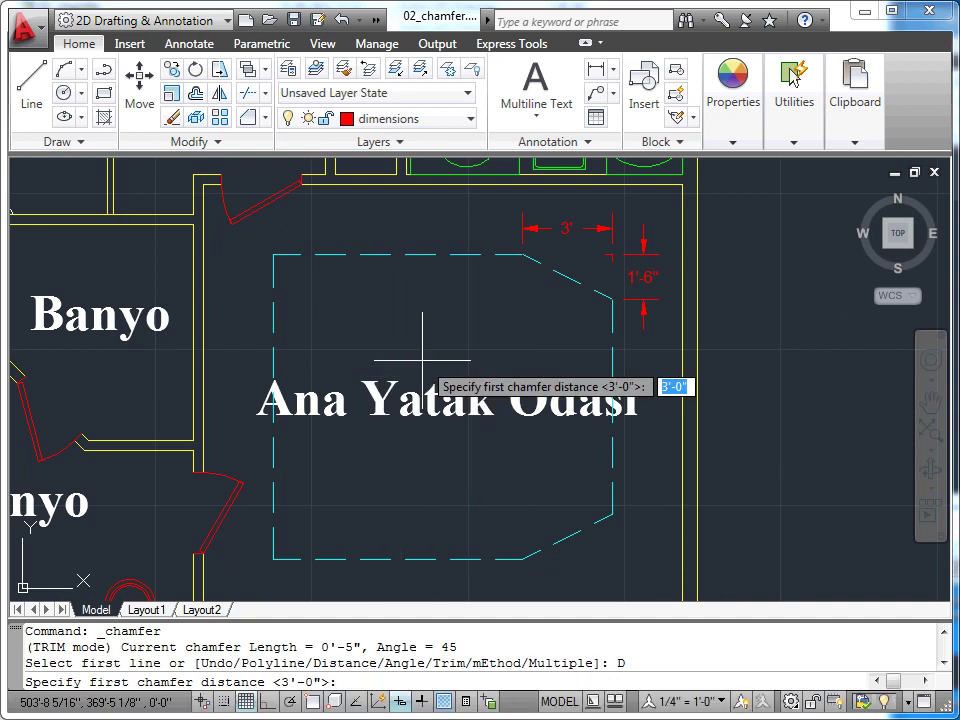
{"action": "type", "text": "3"}
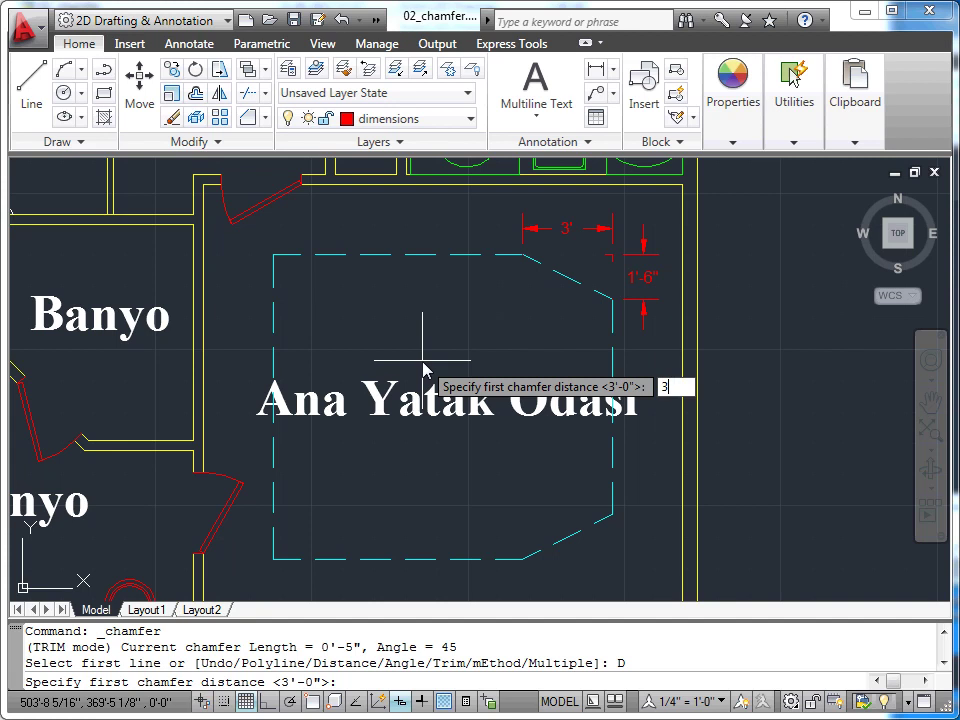
{"action": "key", "text": "Return"}
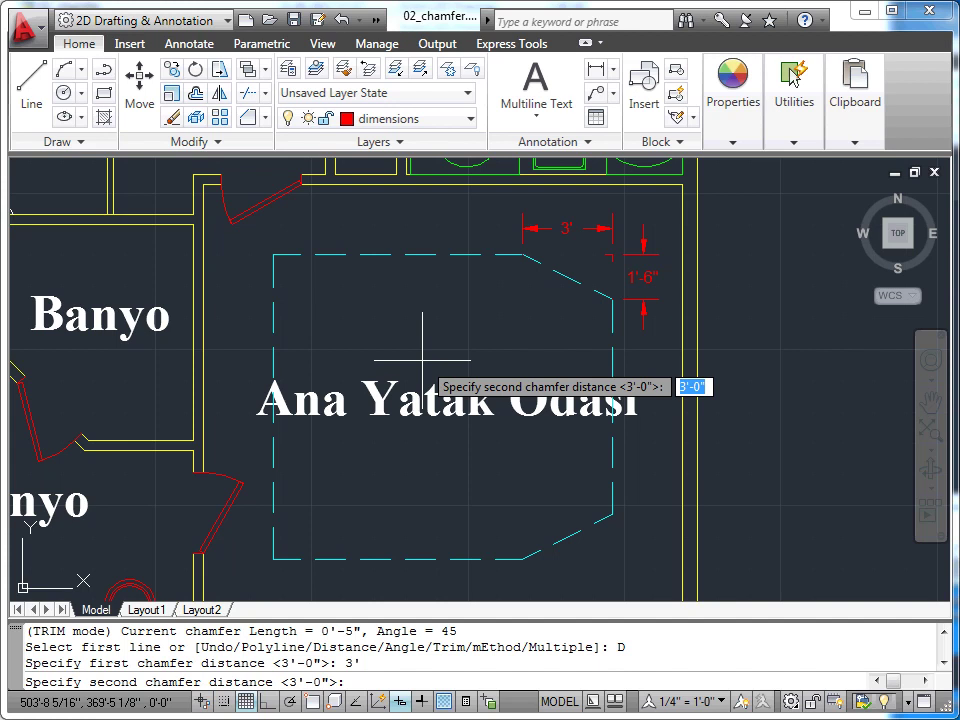
{"action": "type", "text": "1"}
{"action": "key", "text": "Return"}
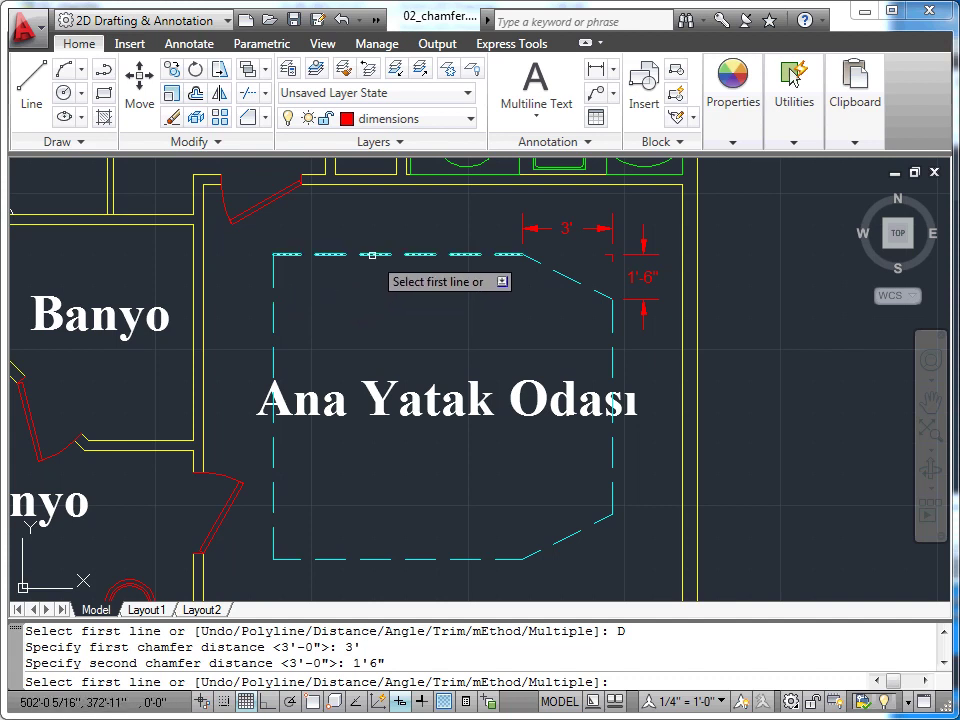
Chamfer the bedroom outline's top-left and bottom-left corners at 3' by 1'-6"
{"action": "left_click", "coordinate": [372, 256]}
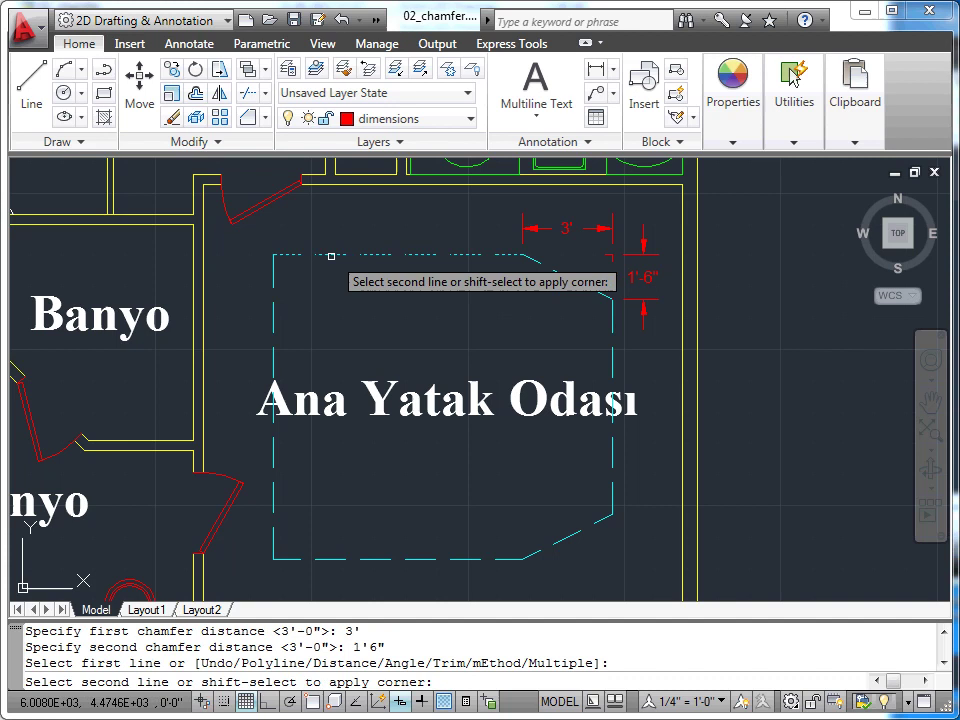
{"action": "left_click", "coordinate": [273, 282]}
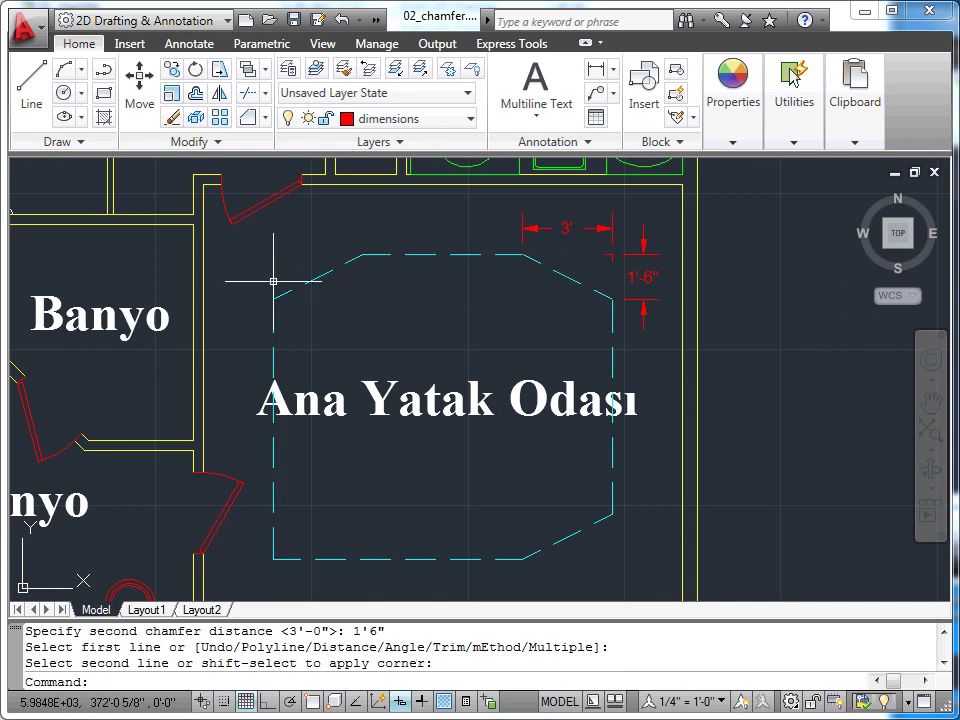
{"action": "key", "text": "Return"}
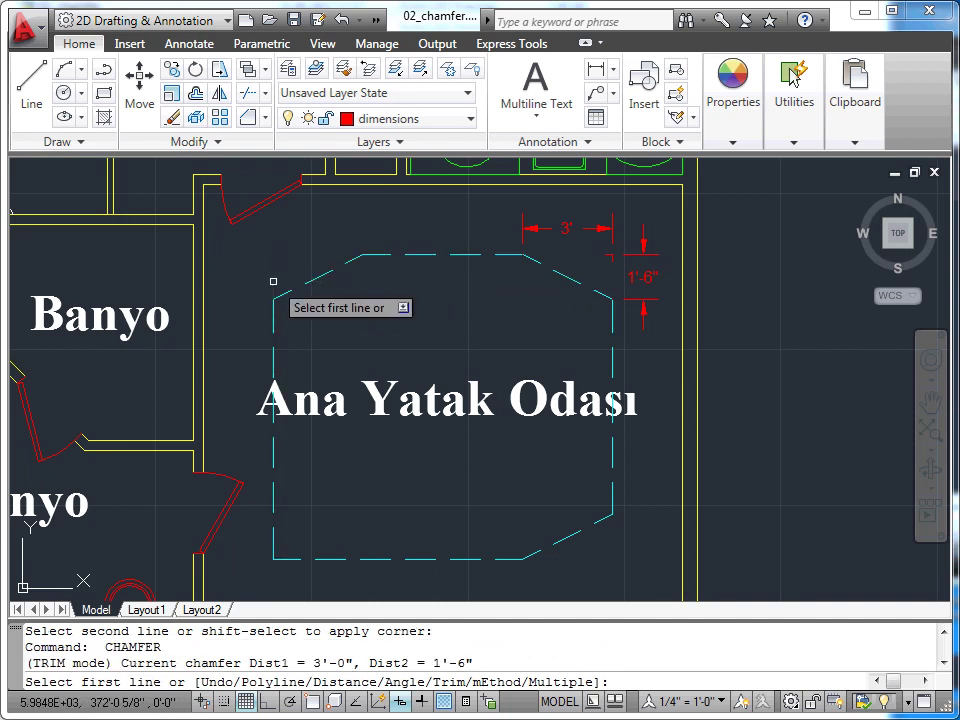
{"action": "left_click", "coordinate": [424, 558]}
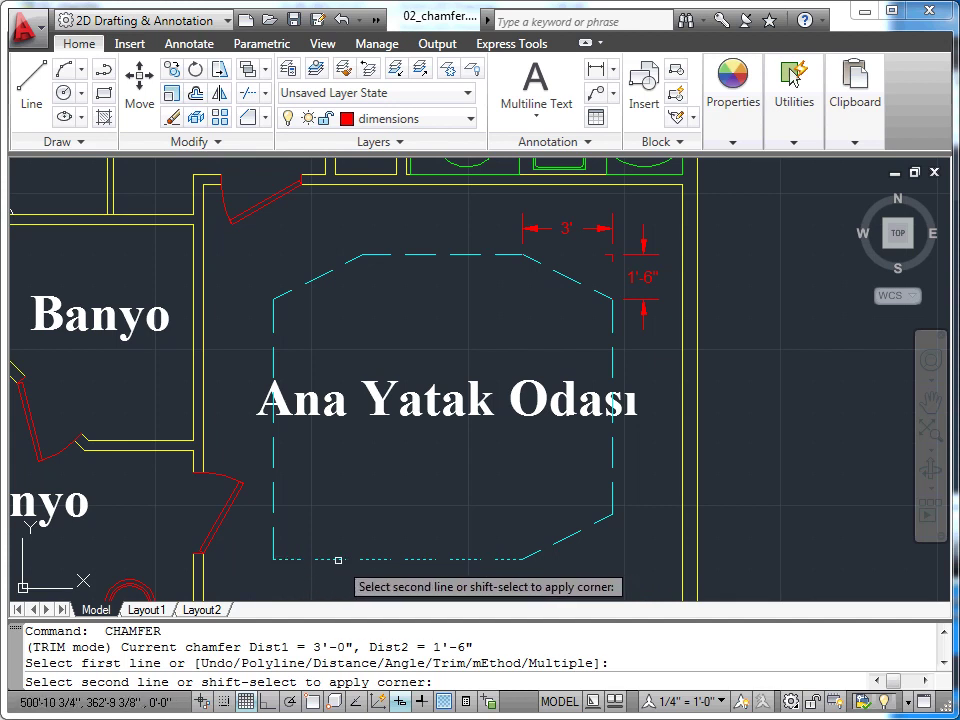
{"action": "left_click", "coordinate": [272, 496]}
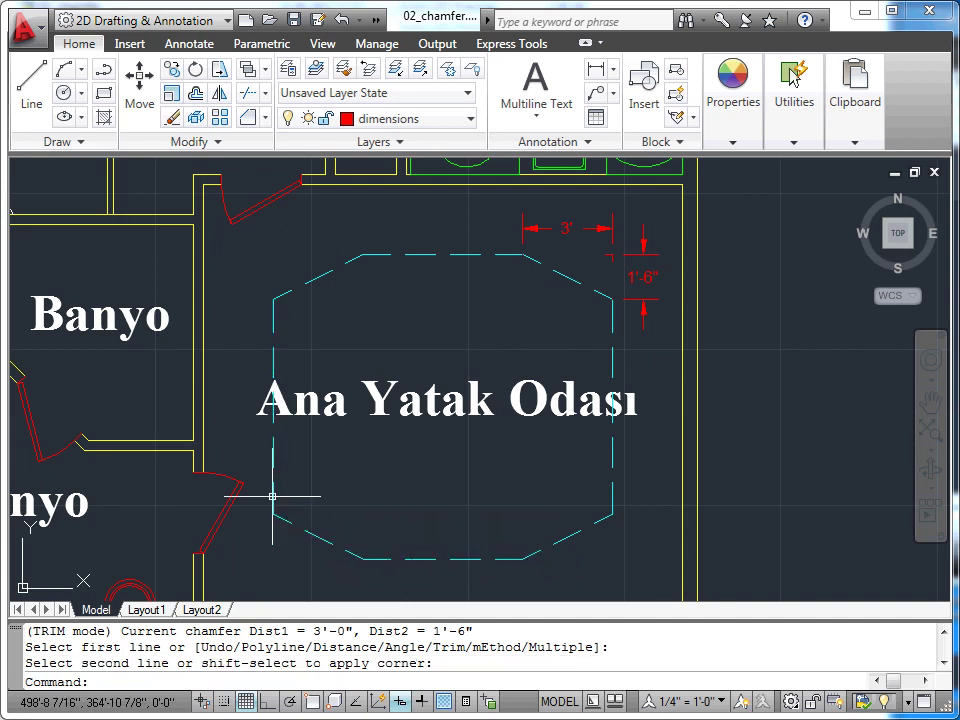